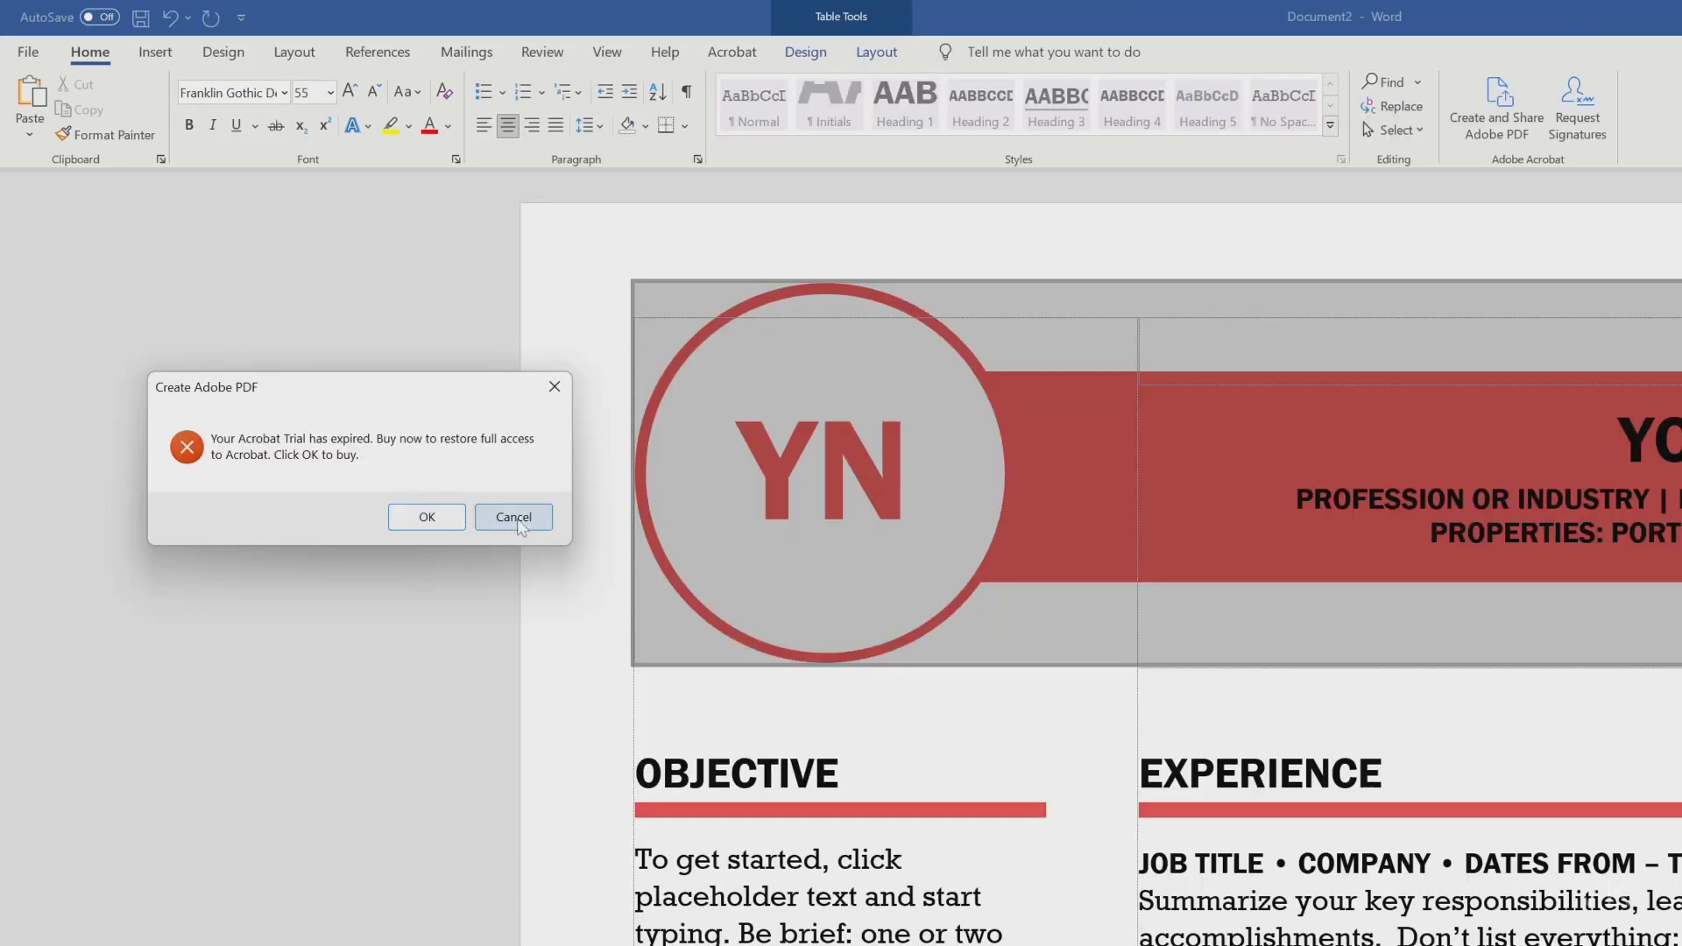
Step: Cancel the expired Adobe PDF trial dialog and acknowledge Word's follow-up message
left_click(514, 514)
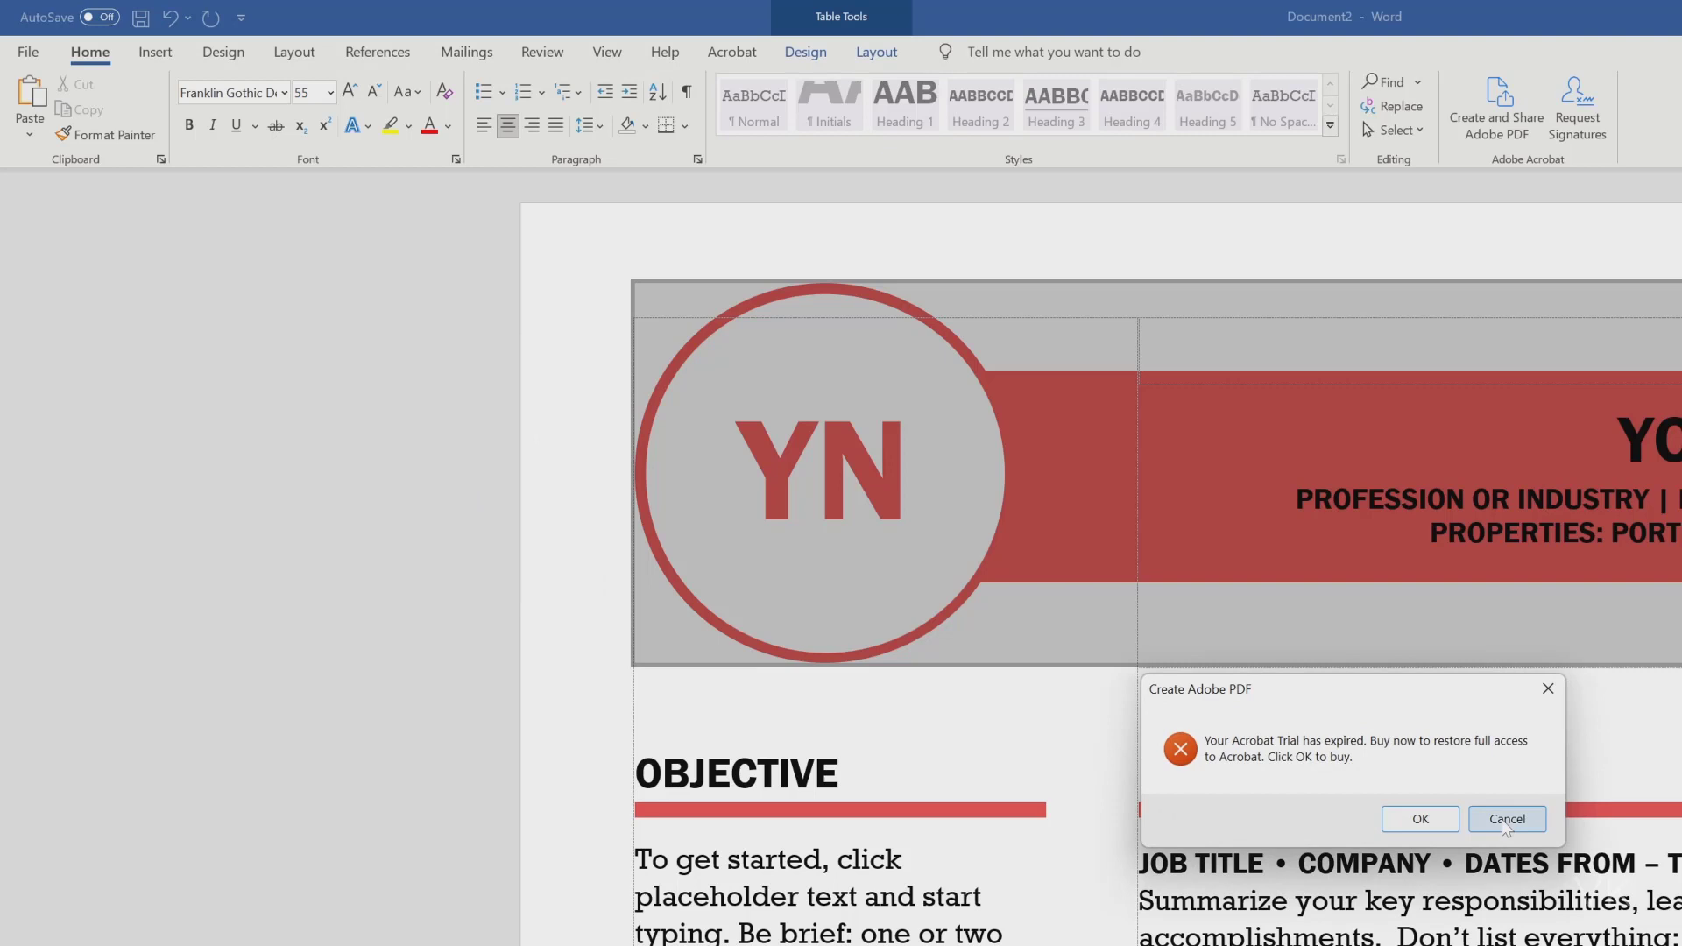
left_click(1506, 820)
left_click(1355, 801)
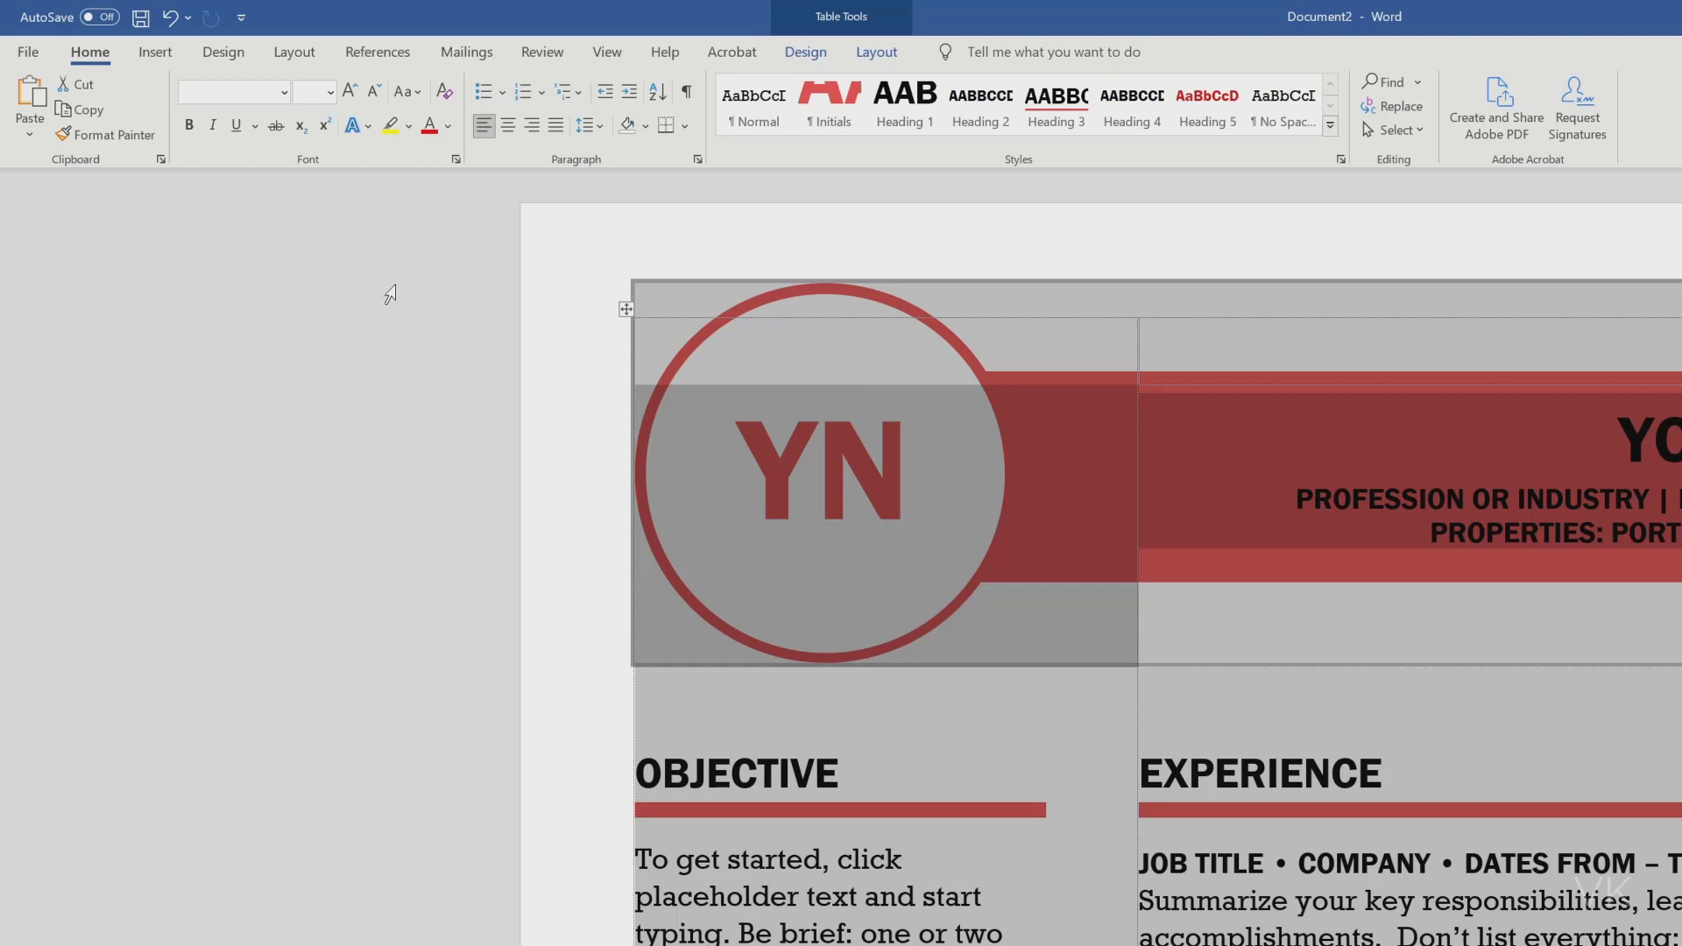
left_click(29, 53)
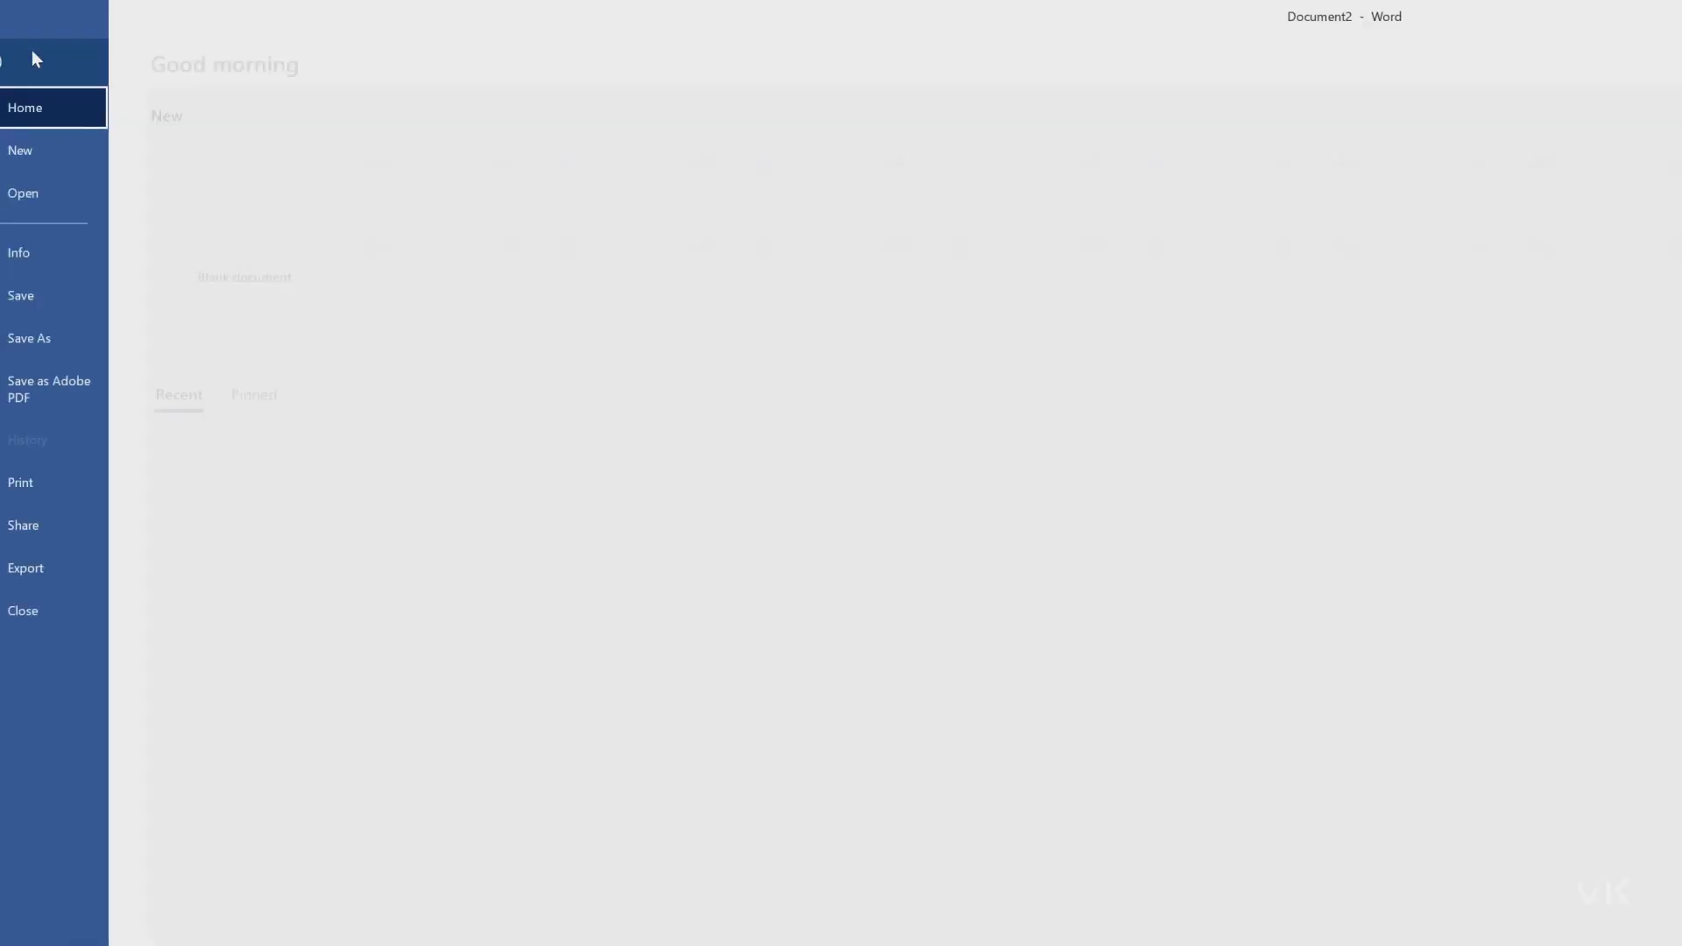
left_click(80, 394)
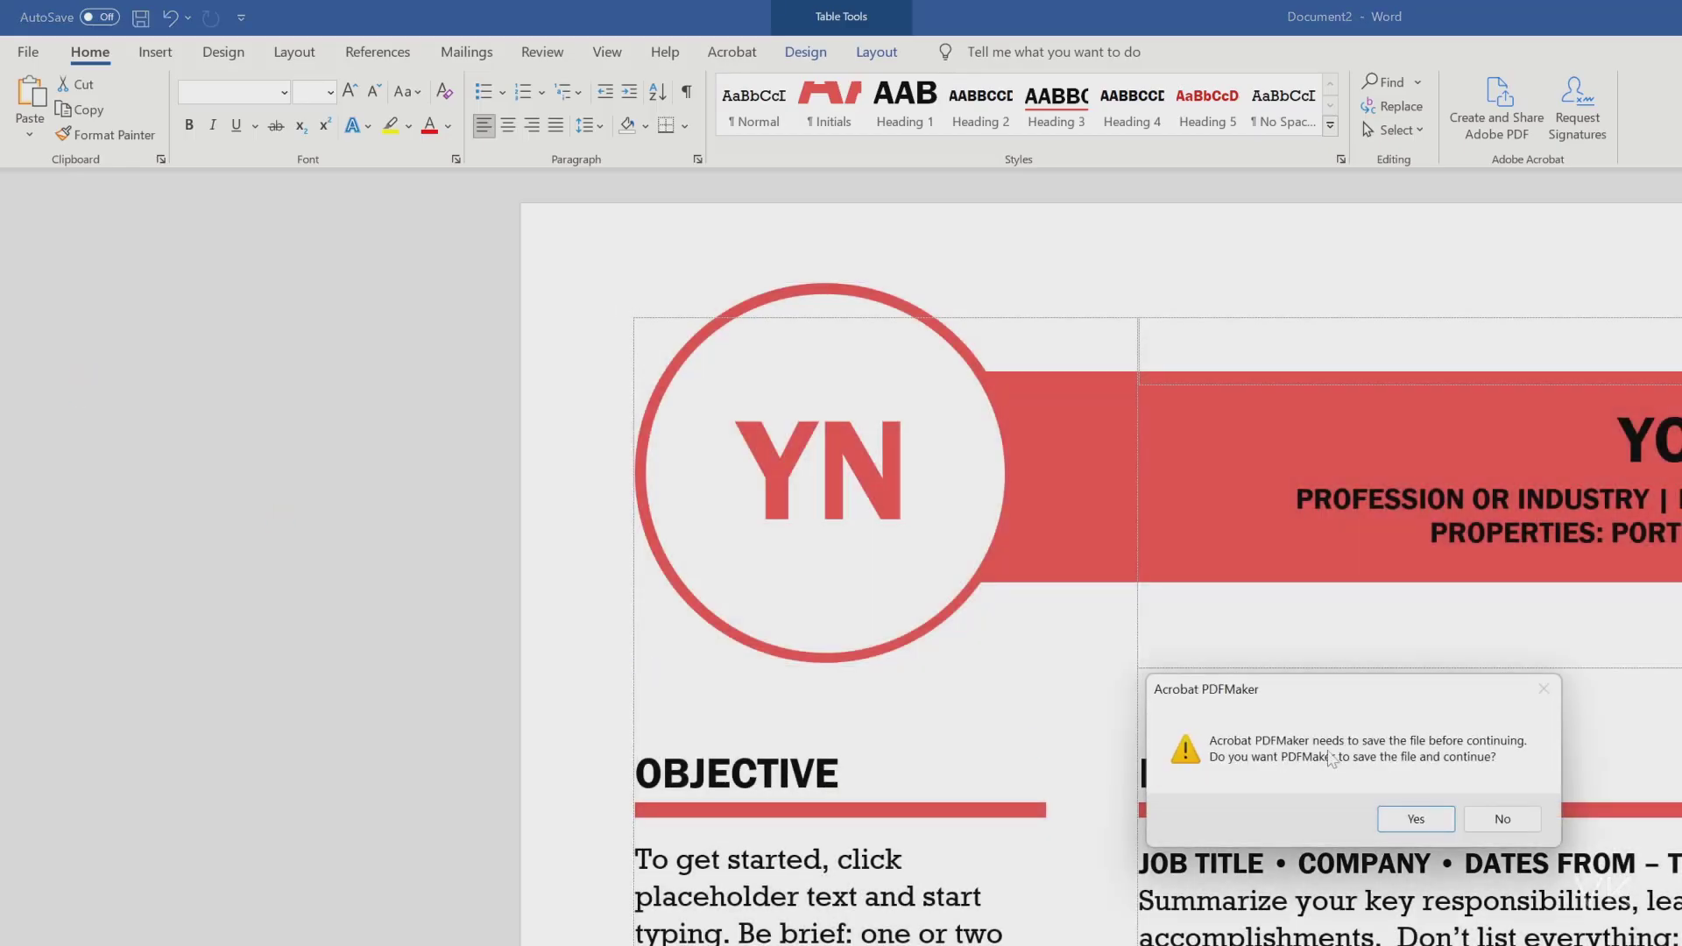
left_click_drag(1328, 692, 288, 384)
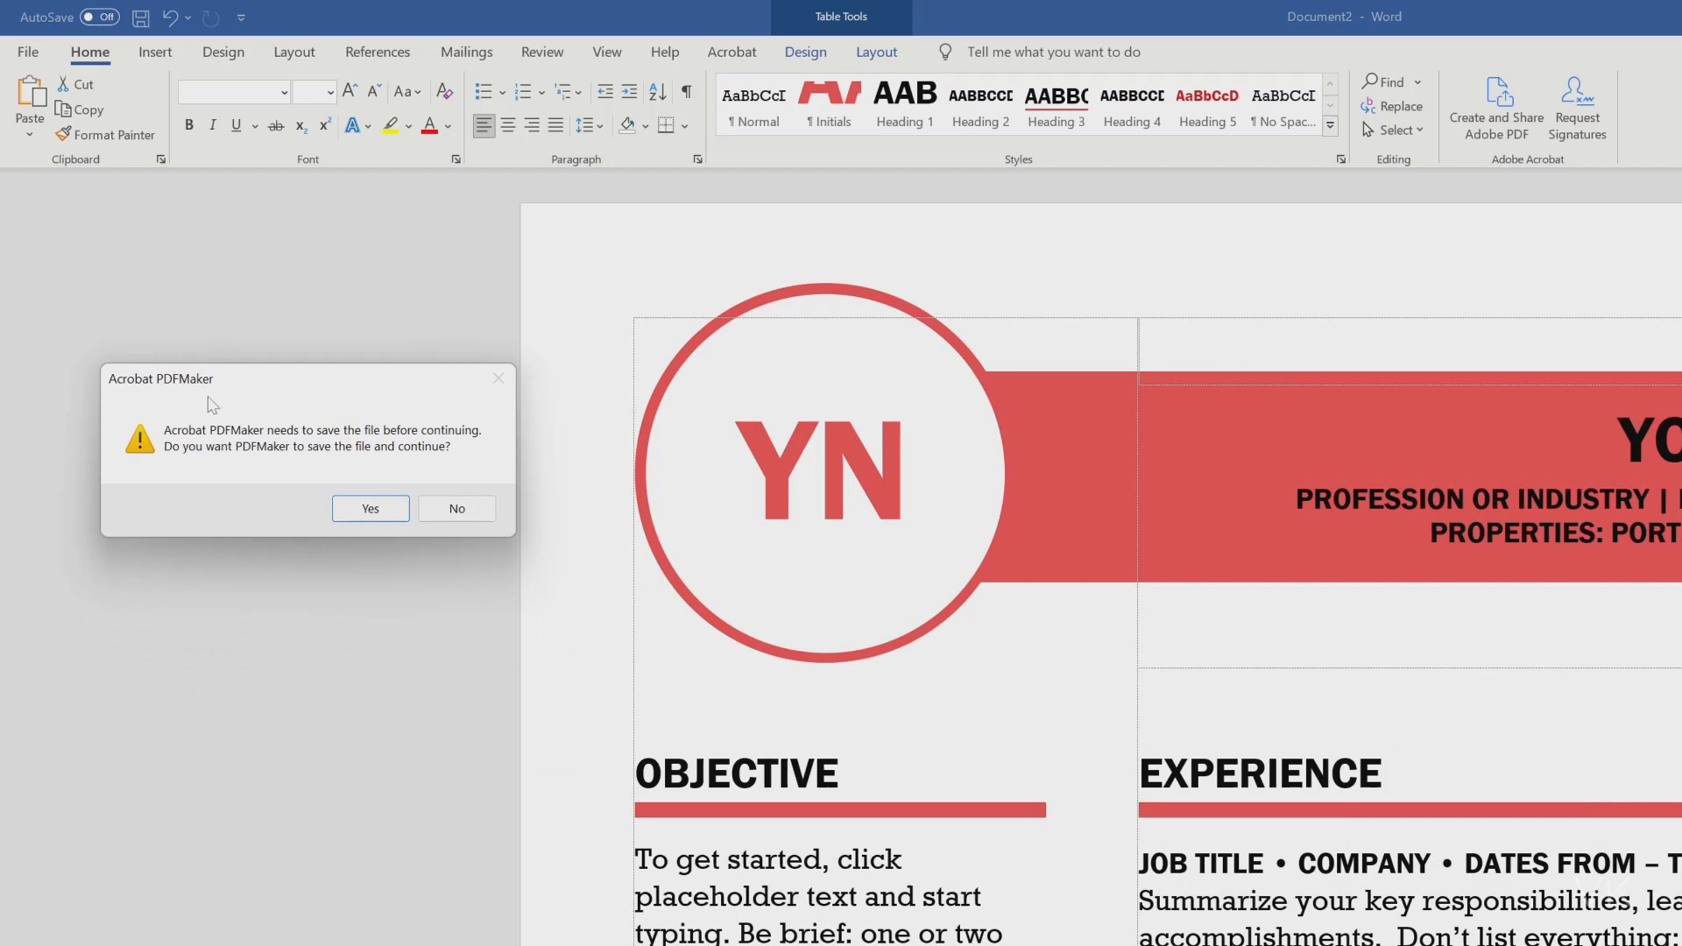
left_click(445, 522)
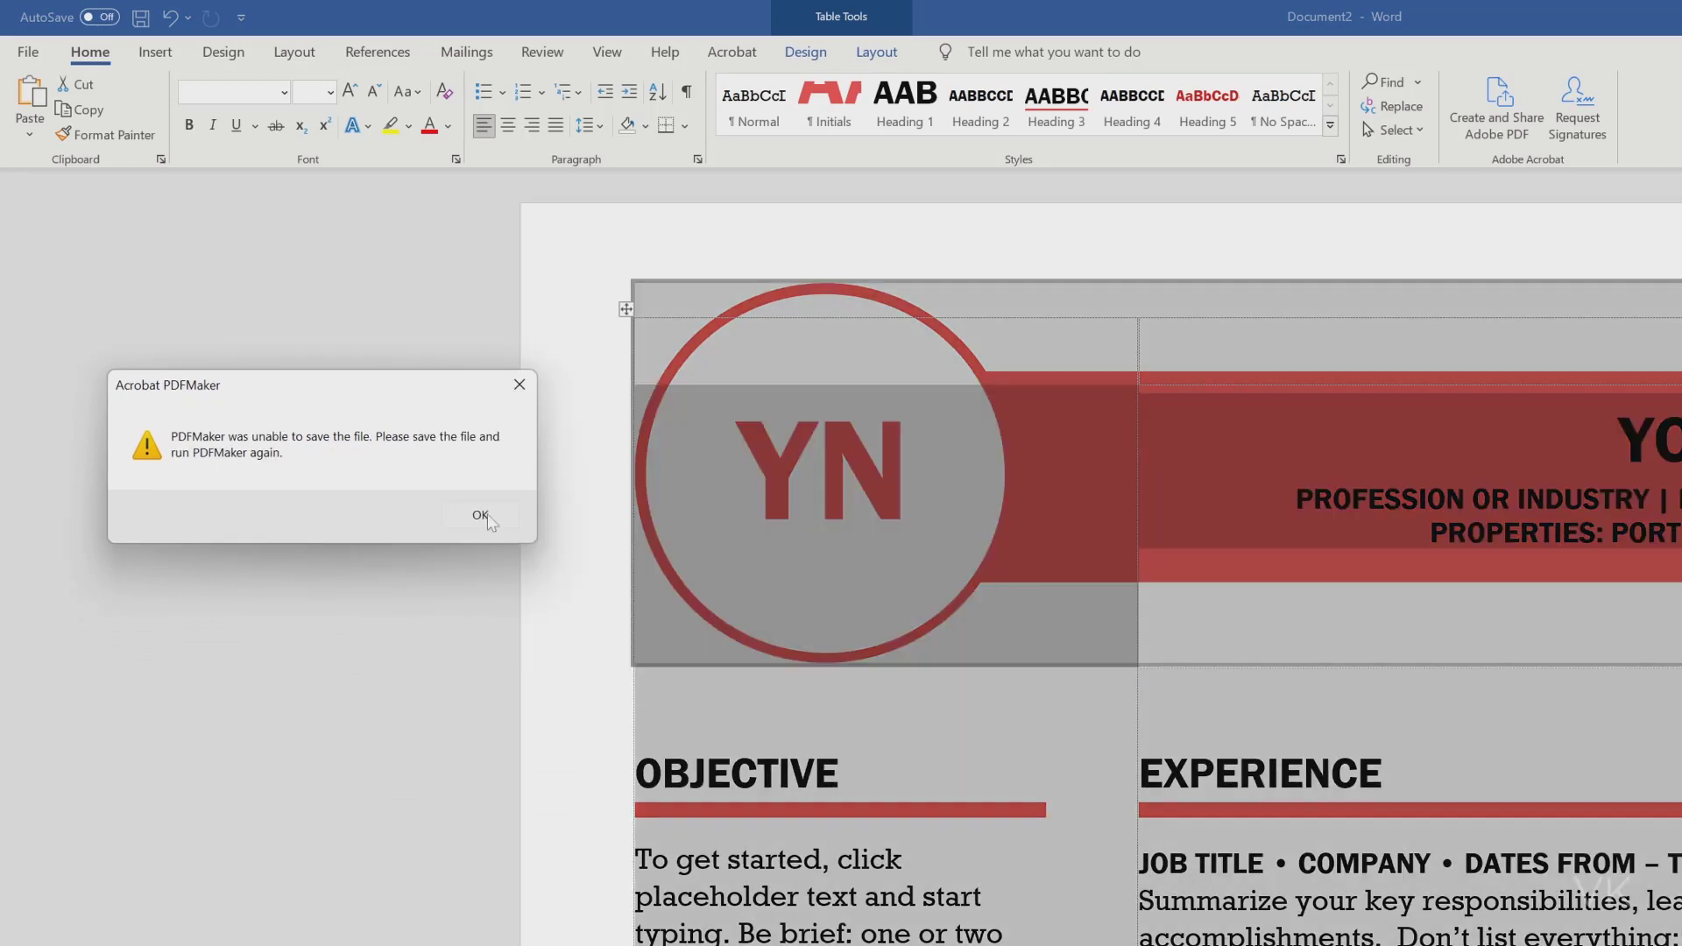
left_click(30, 56)
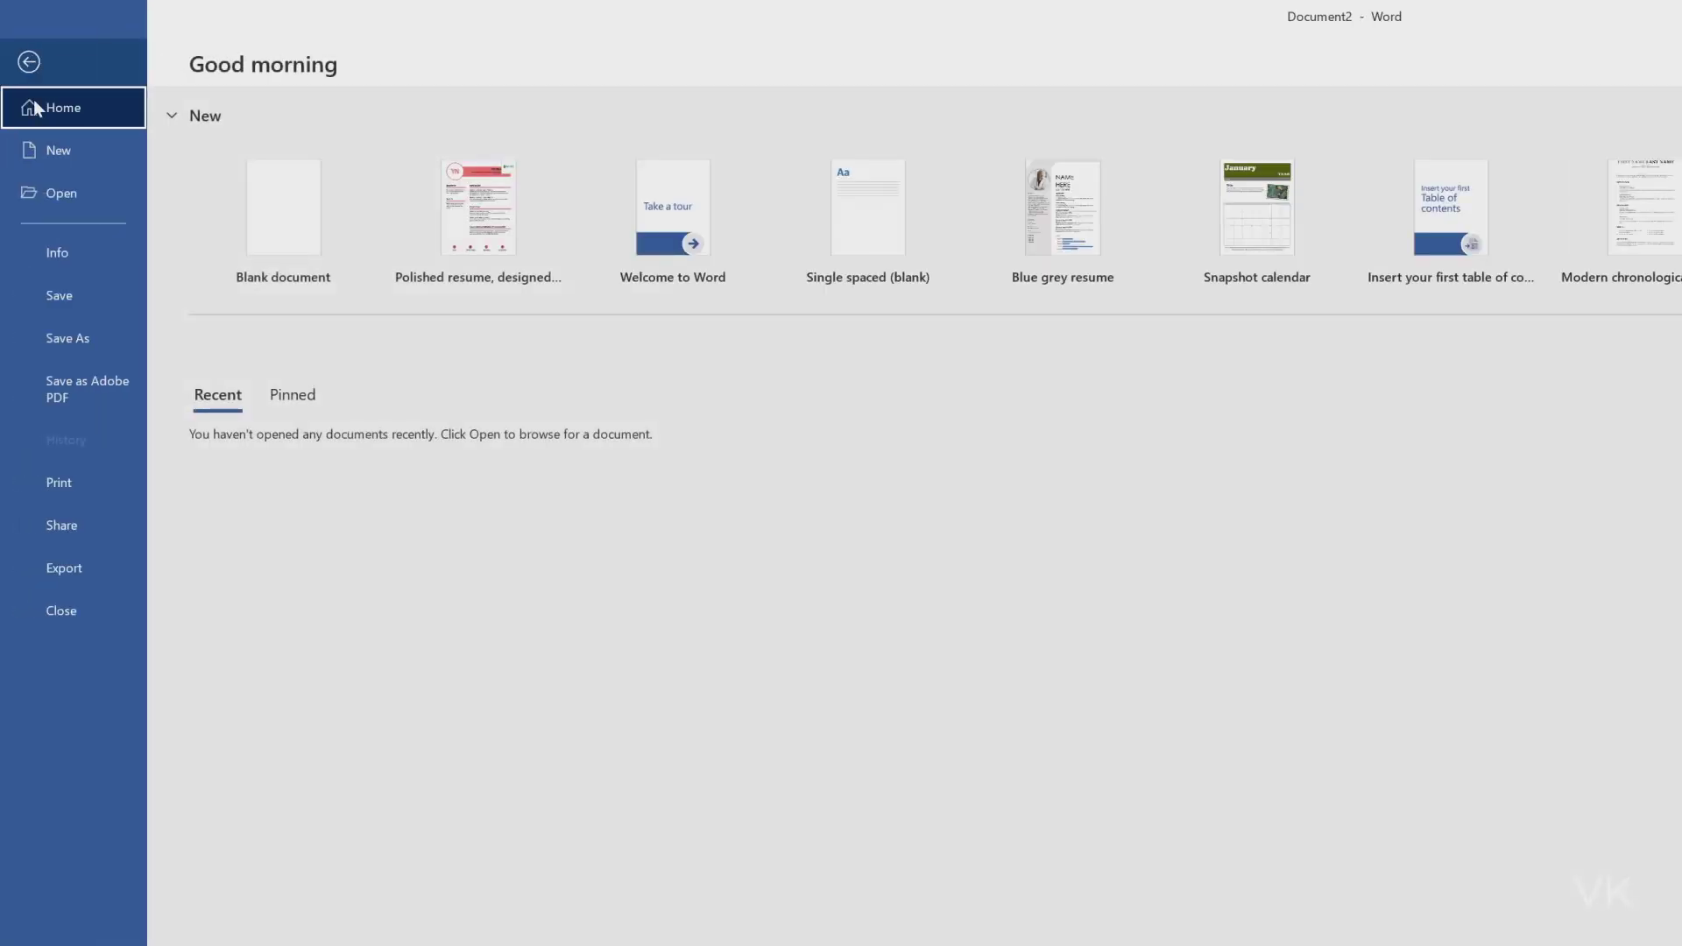
left_click(71, 489)
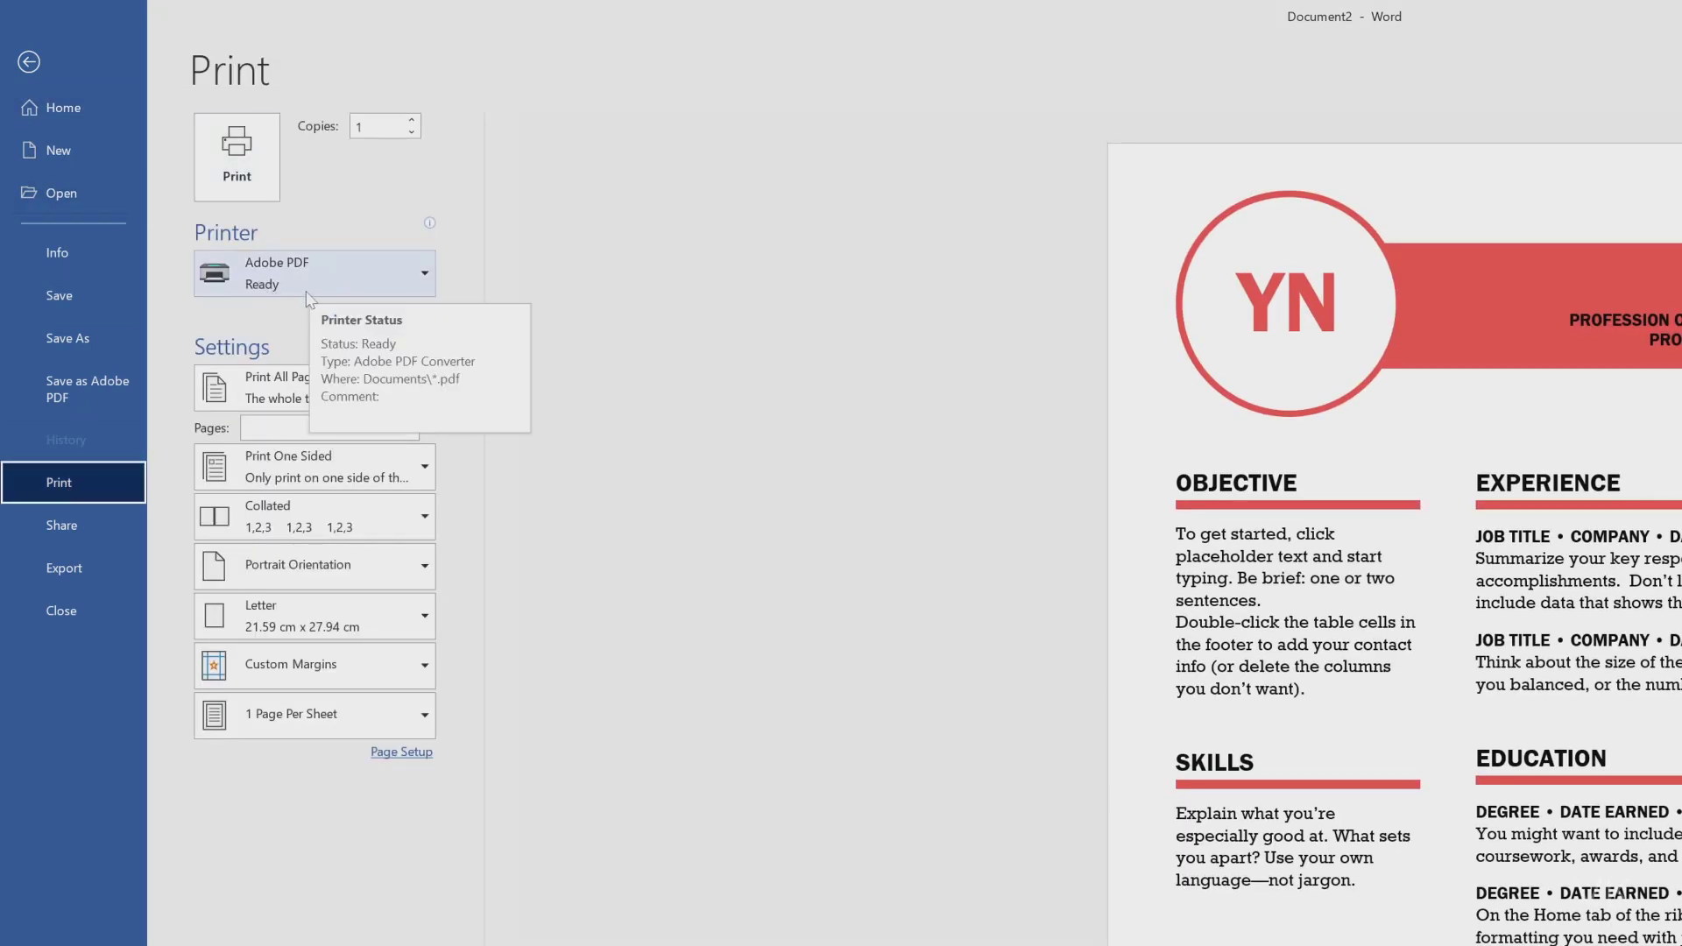
left_click(239, 155)
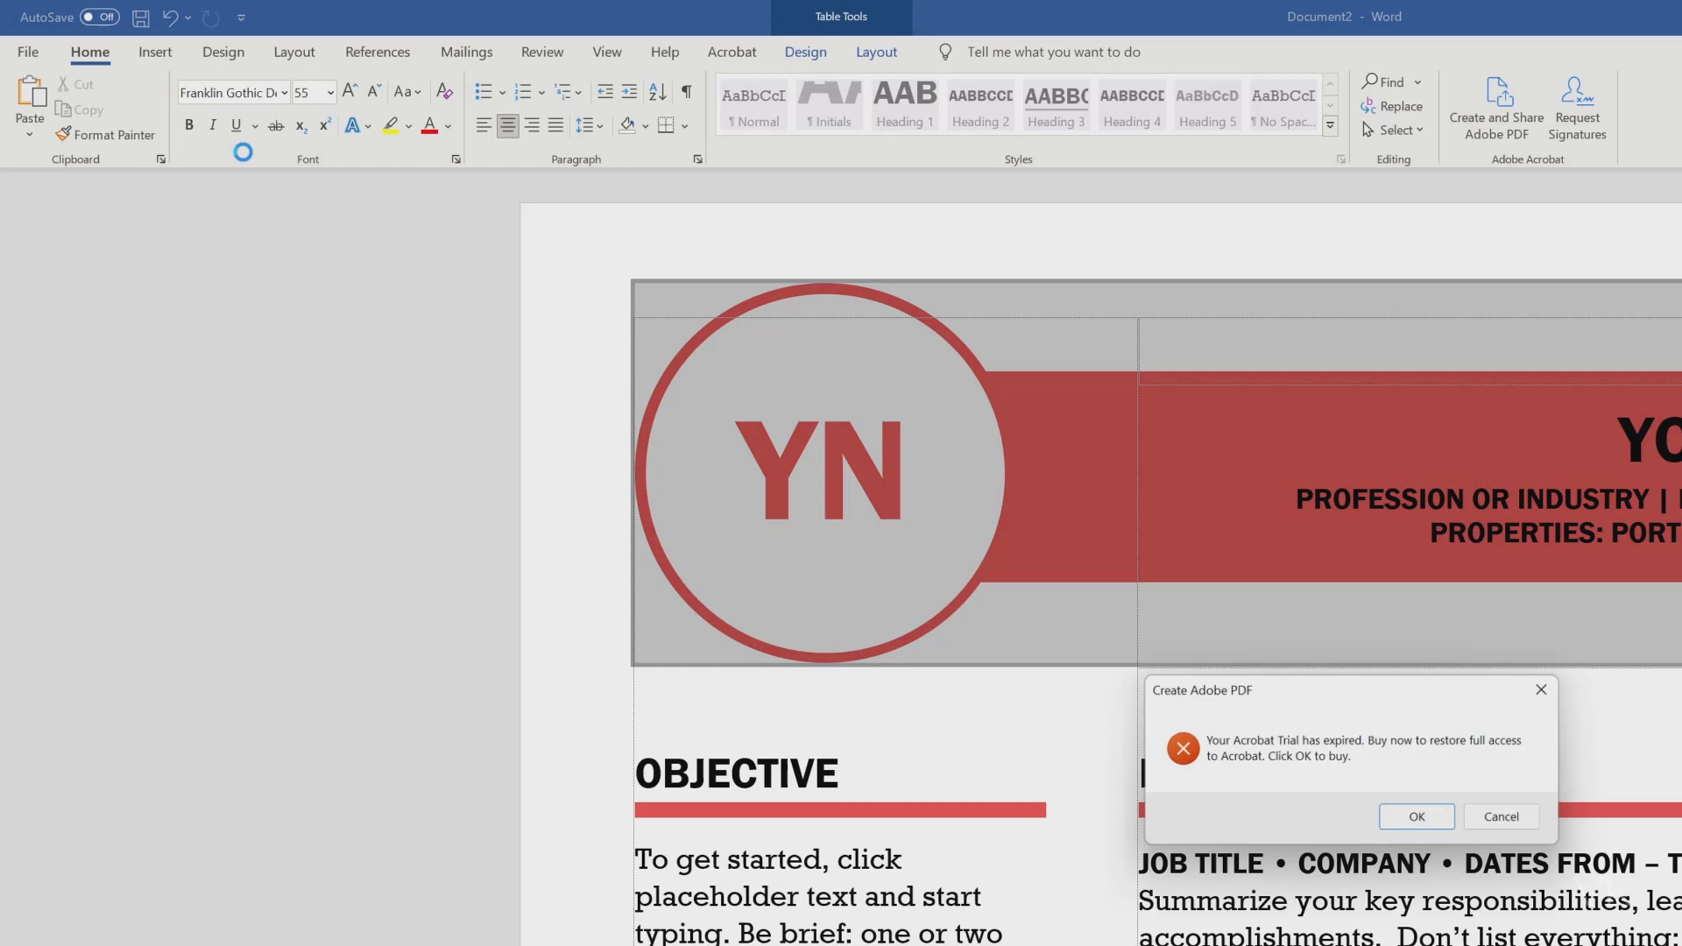
left_click_drag(1298, 696, 221, 353)
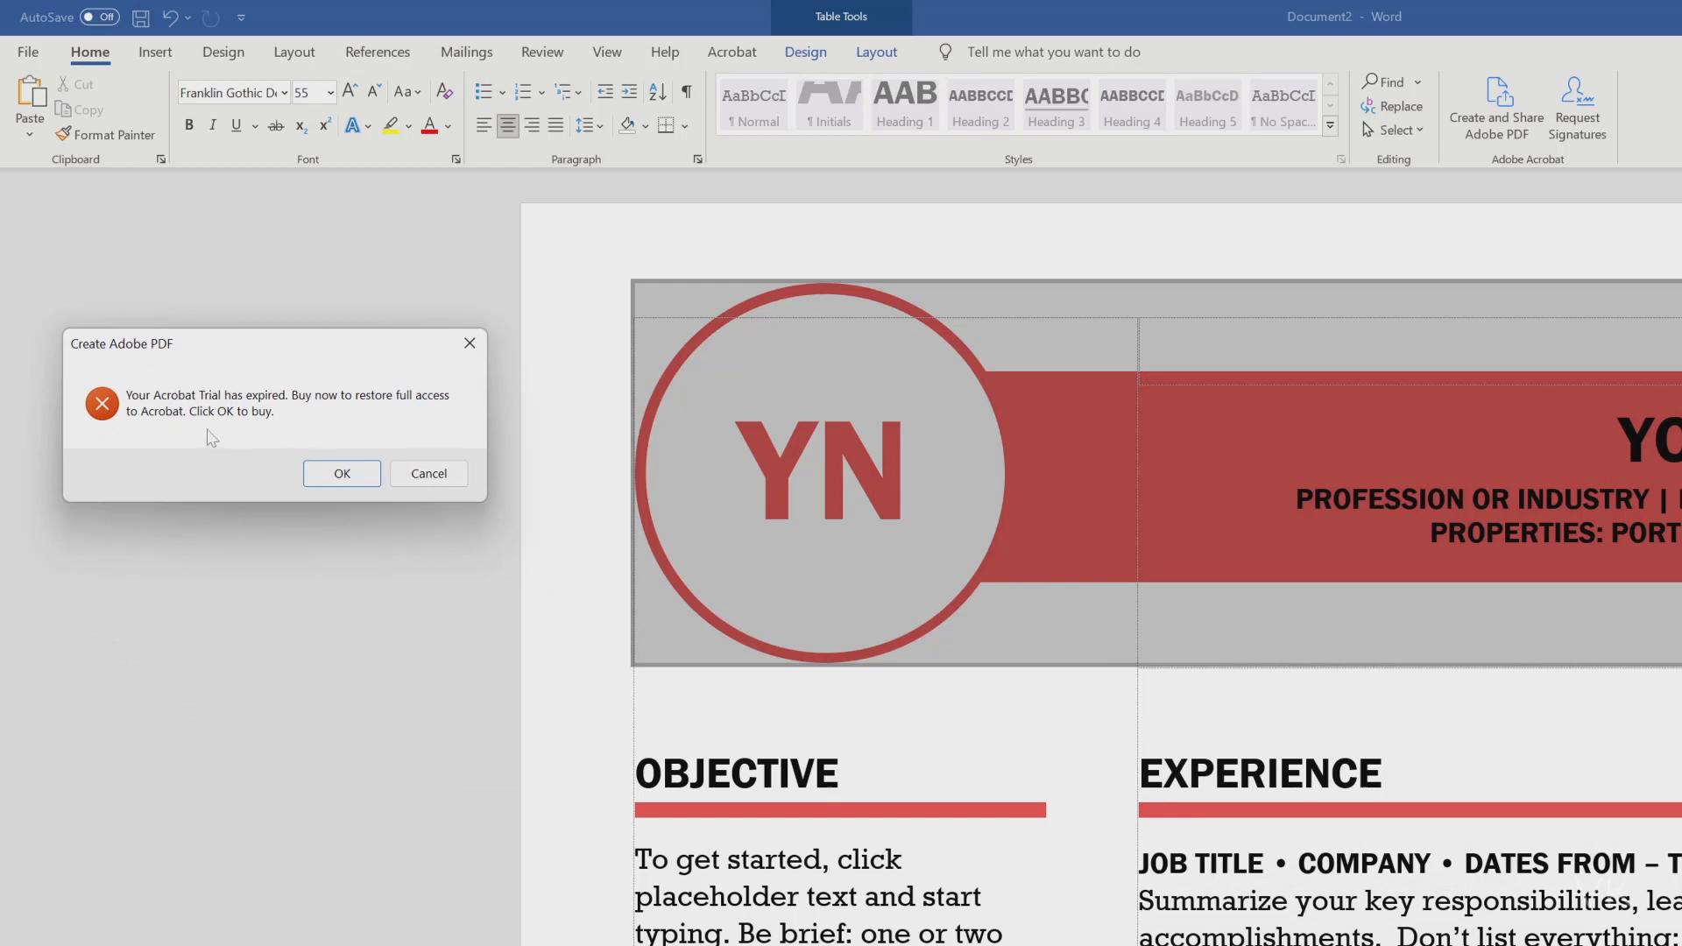
left_click(443, 477)
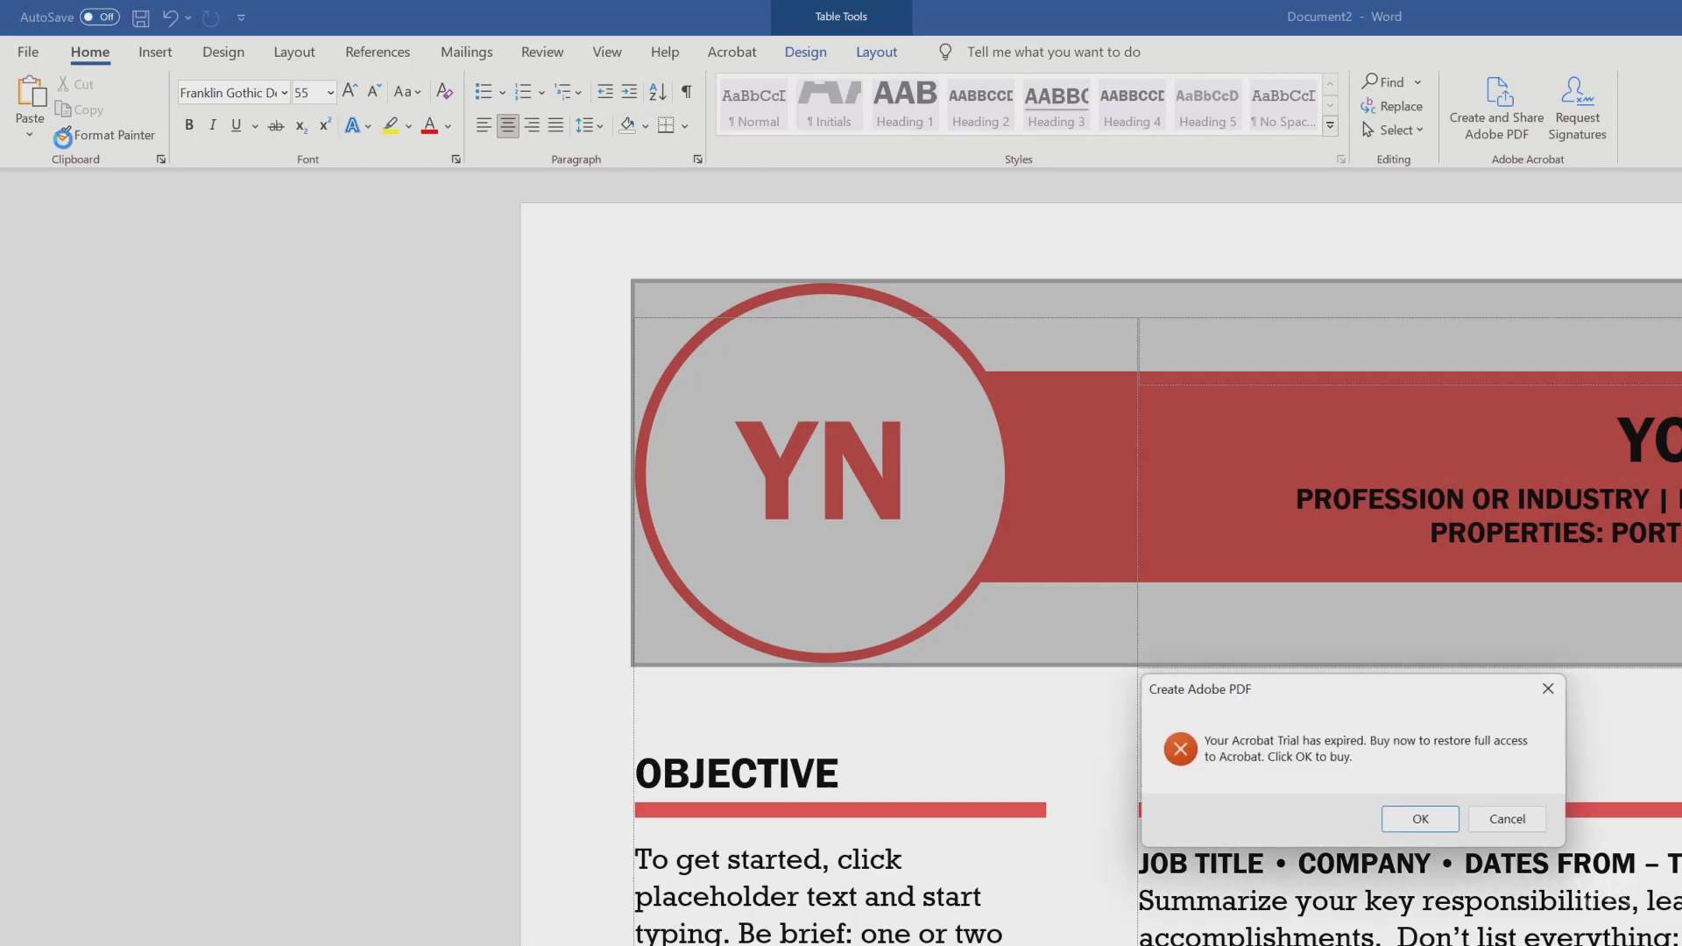
left_click(1504, 829)
left_click(1365, 804)
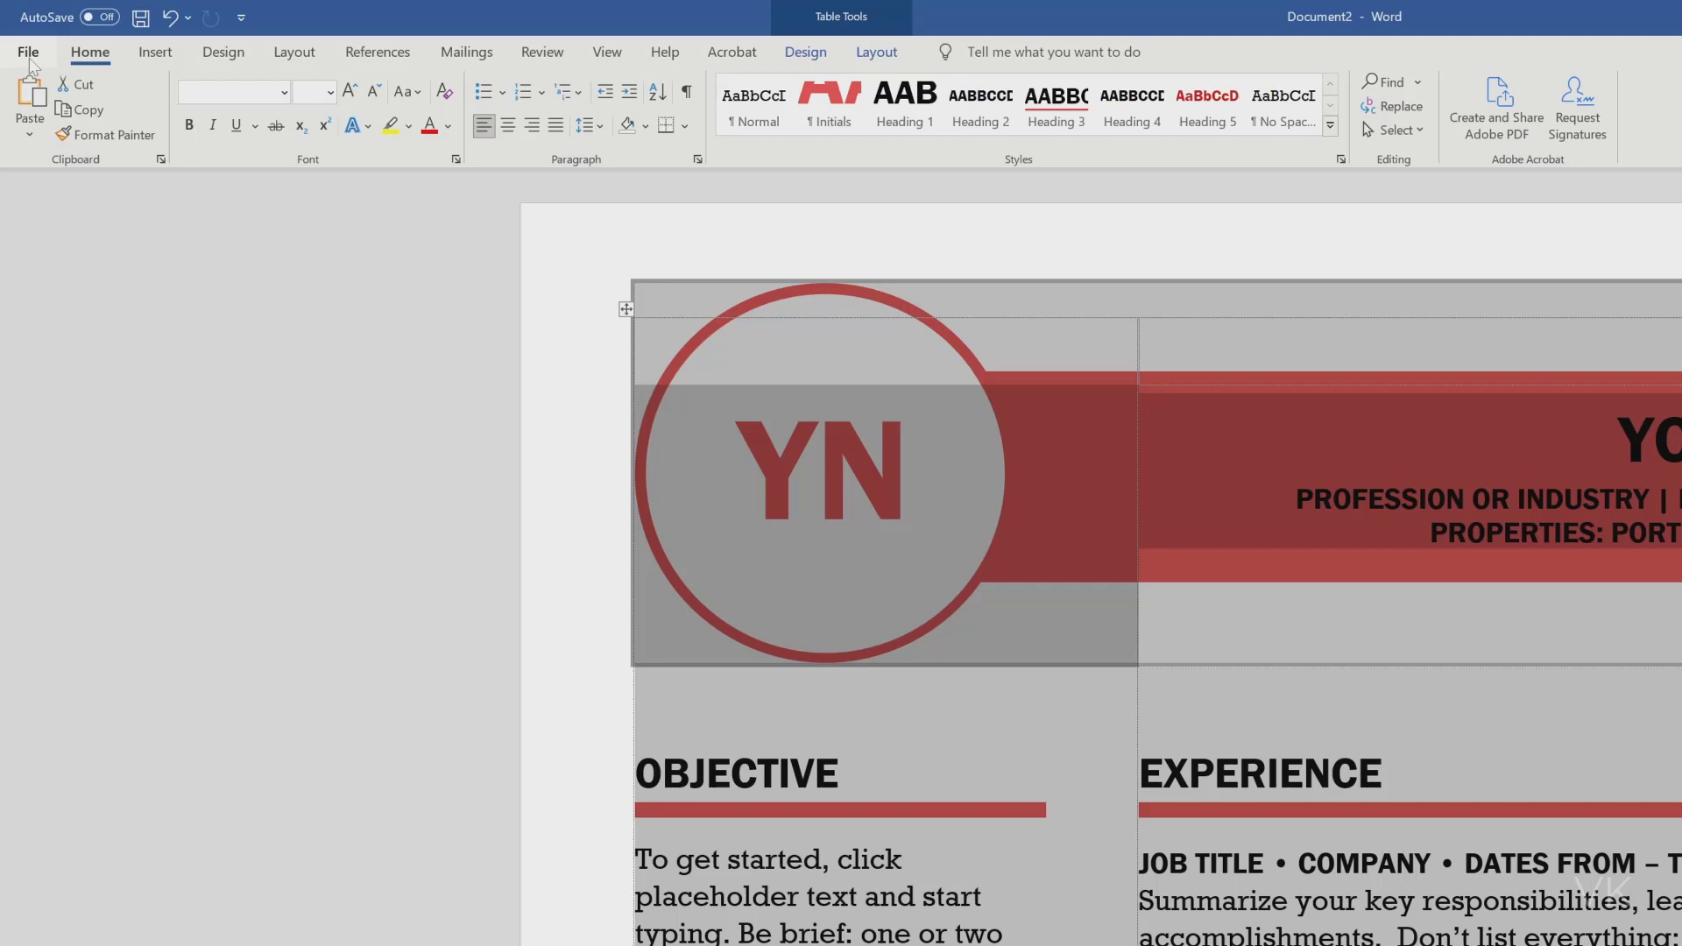
Step: In the File > Print view, choose Microsoft Print to PDF as the printer instead of Adobe PDF
left_click(32, 56)
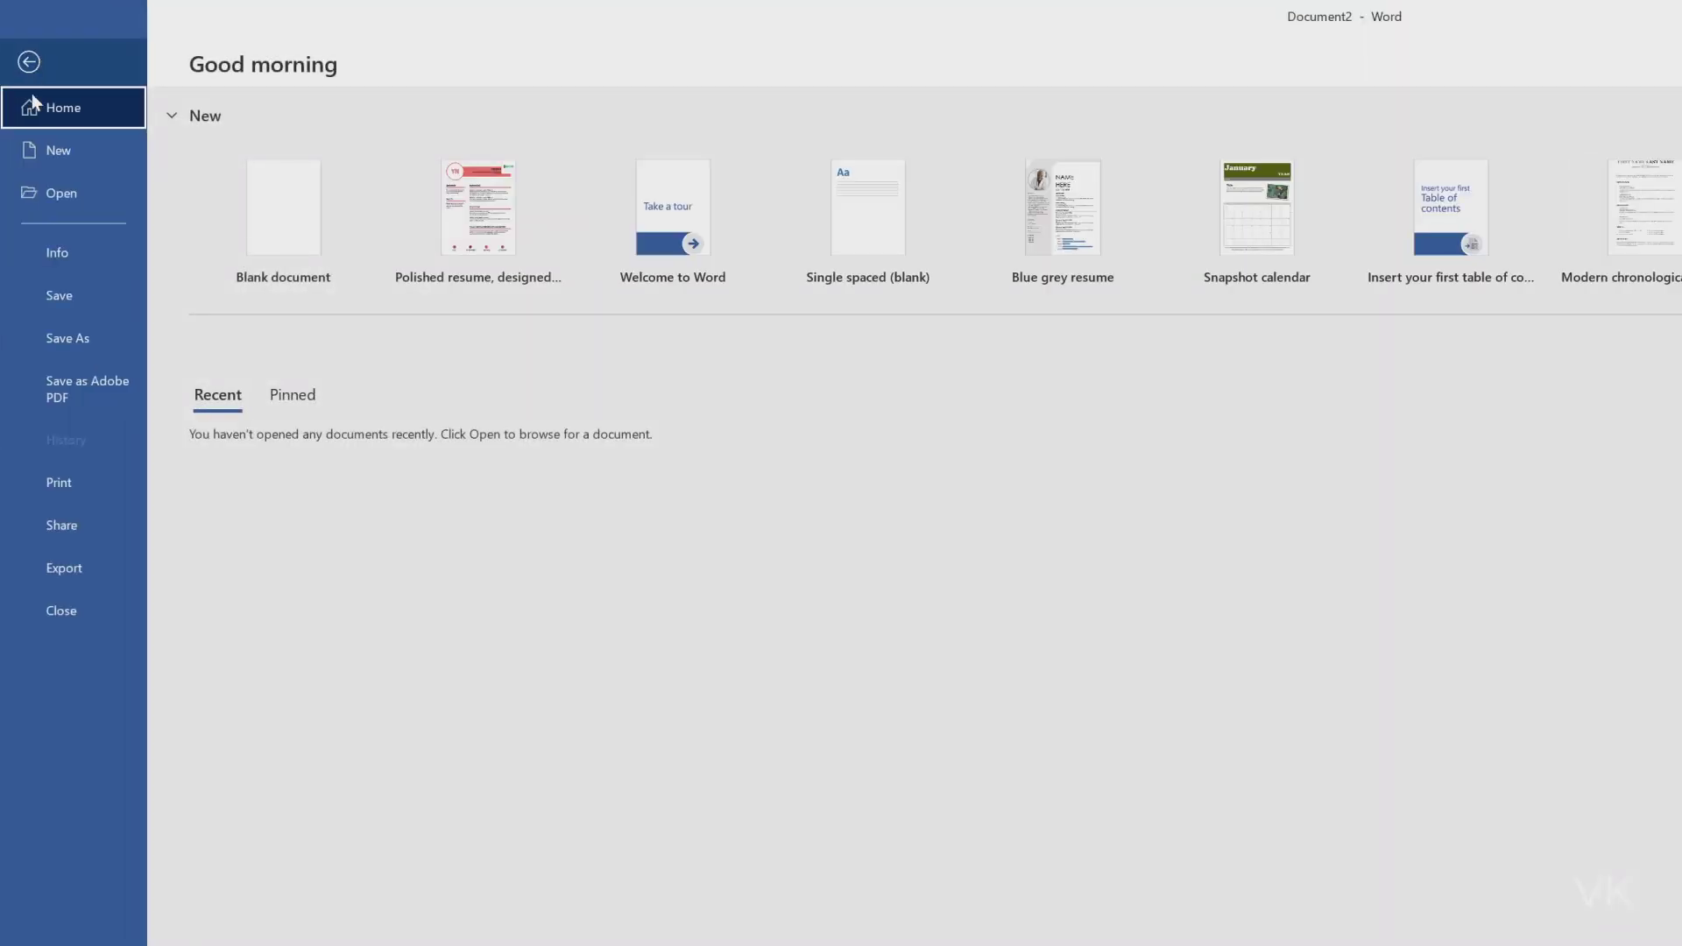
left_click(83, 482)
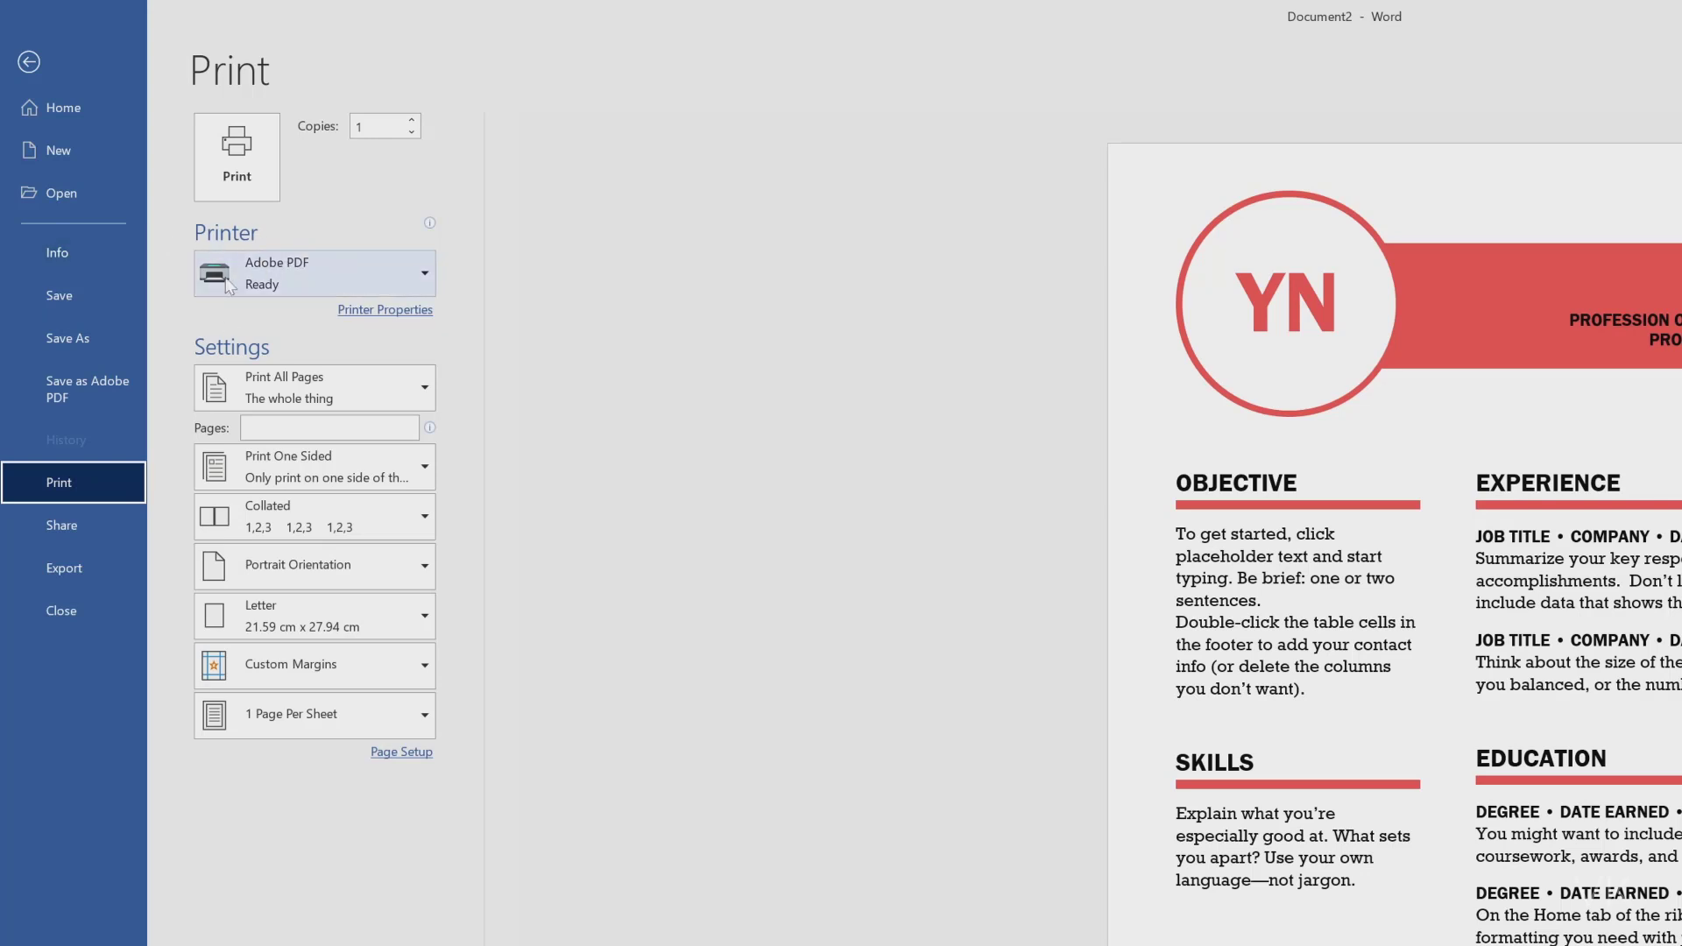
left_click(363, 283)
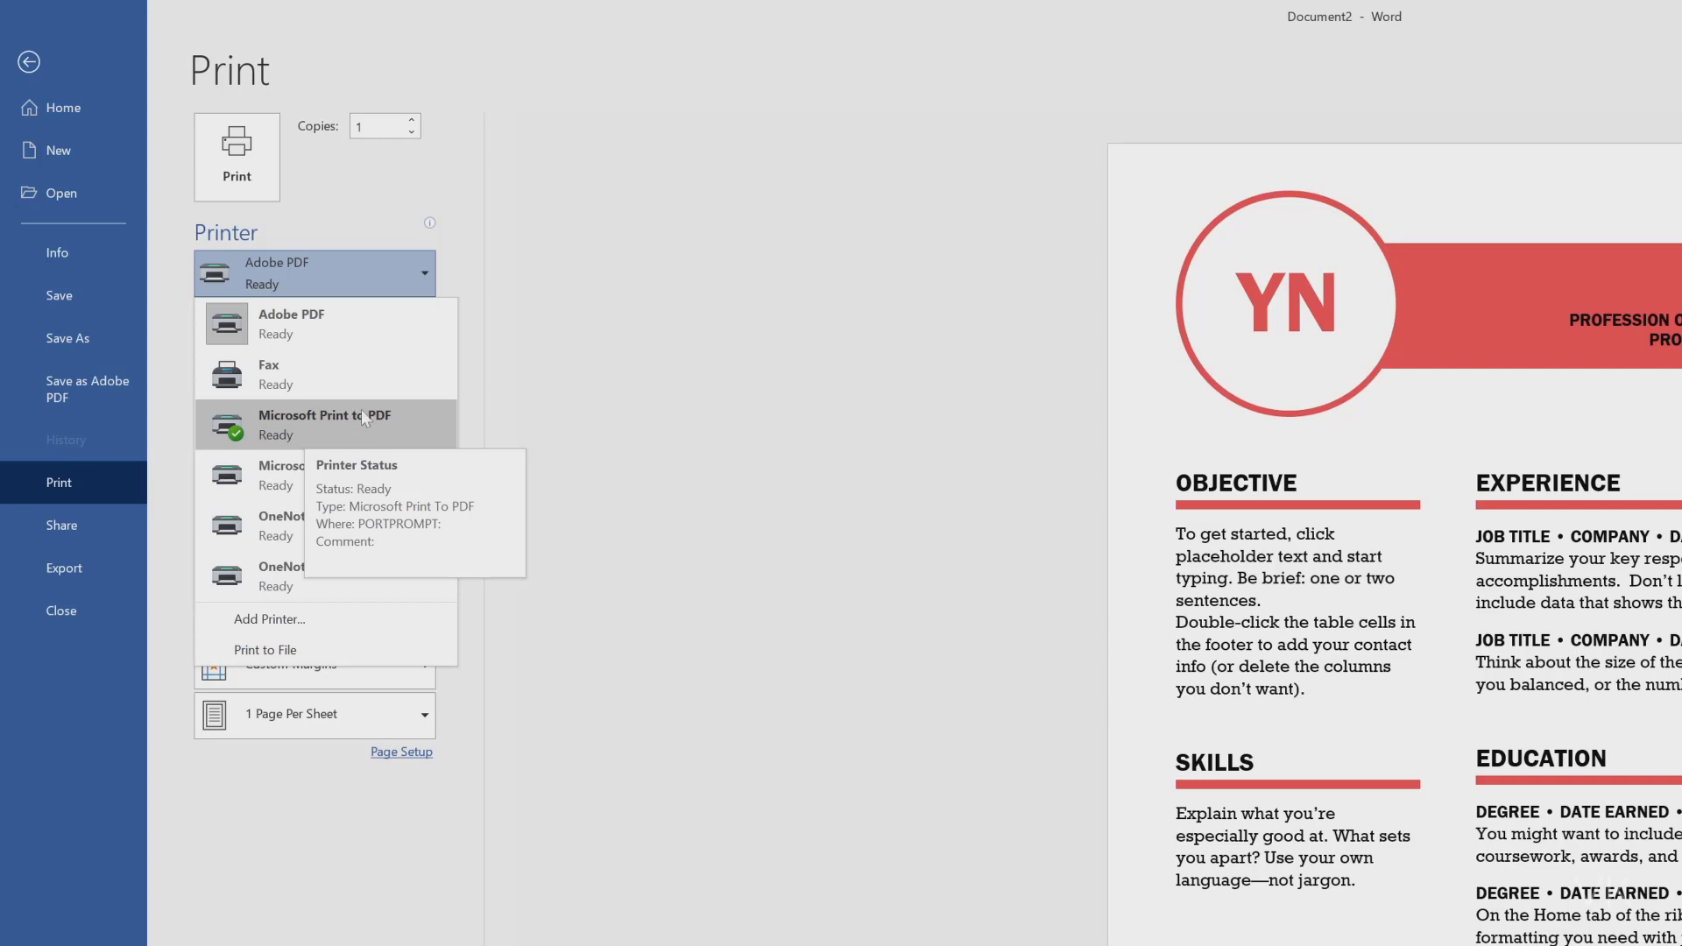
left_click(316, 437)
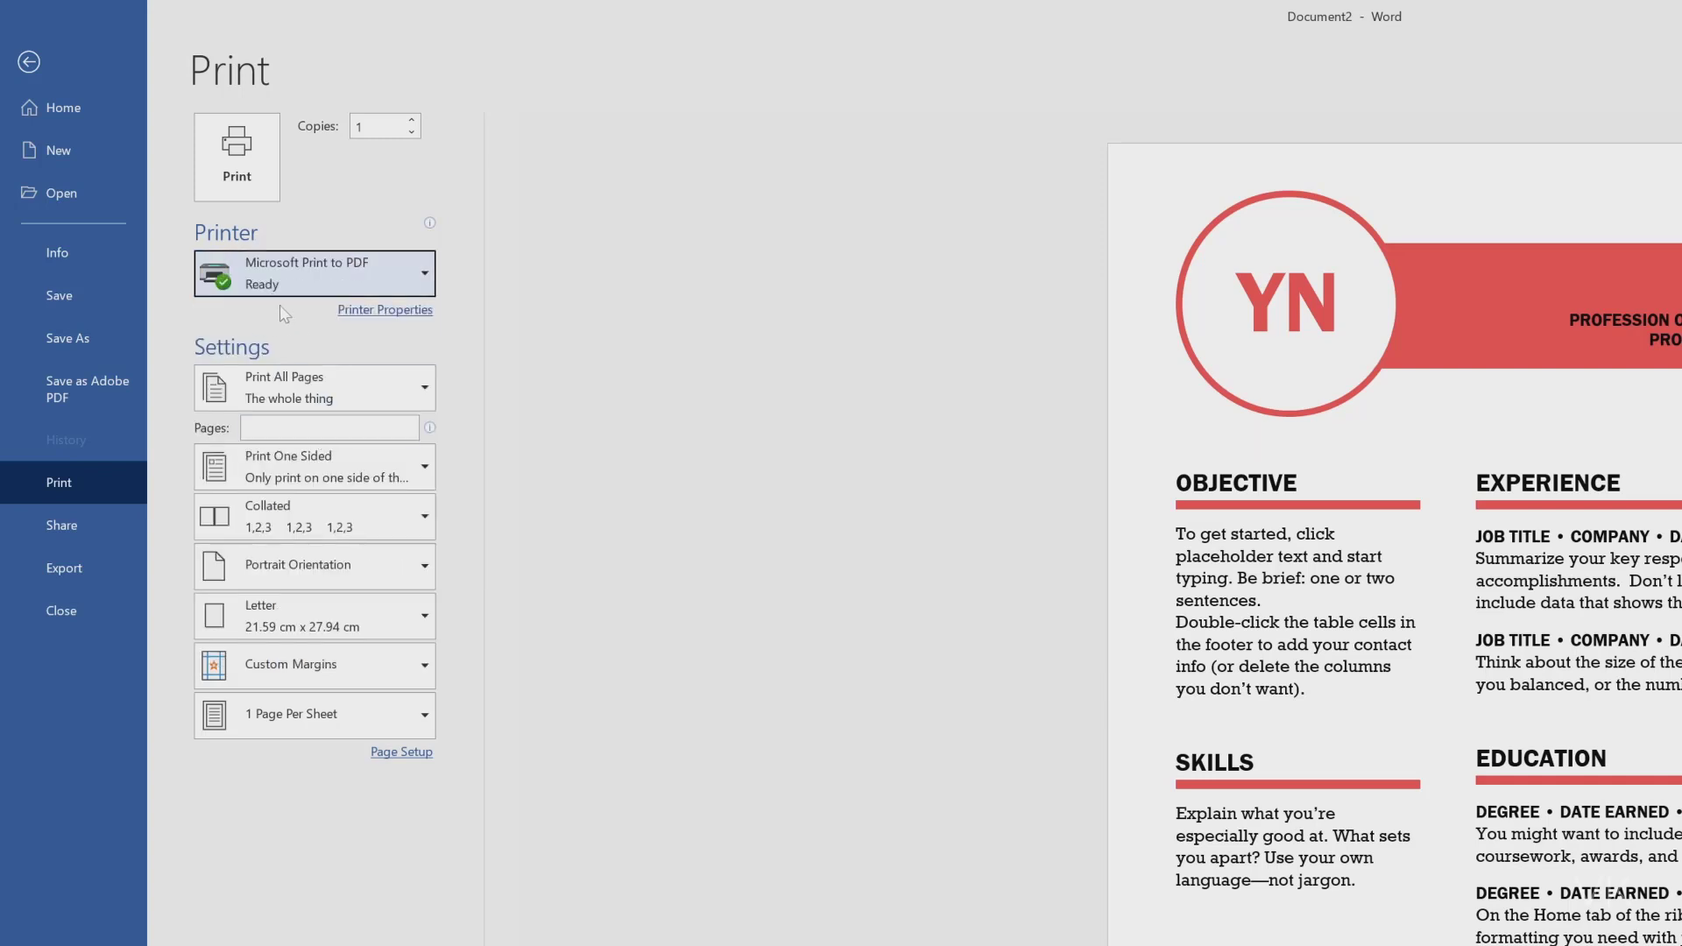
Step: Print the resume to a PDF file named Jan, then select Jan.pdf on the desktop
left_click(224, 159)
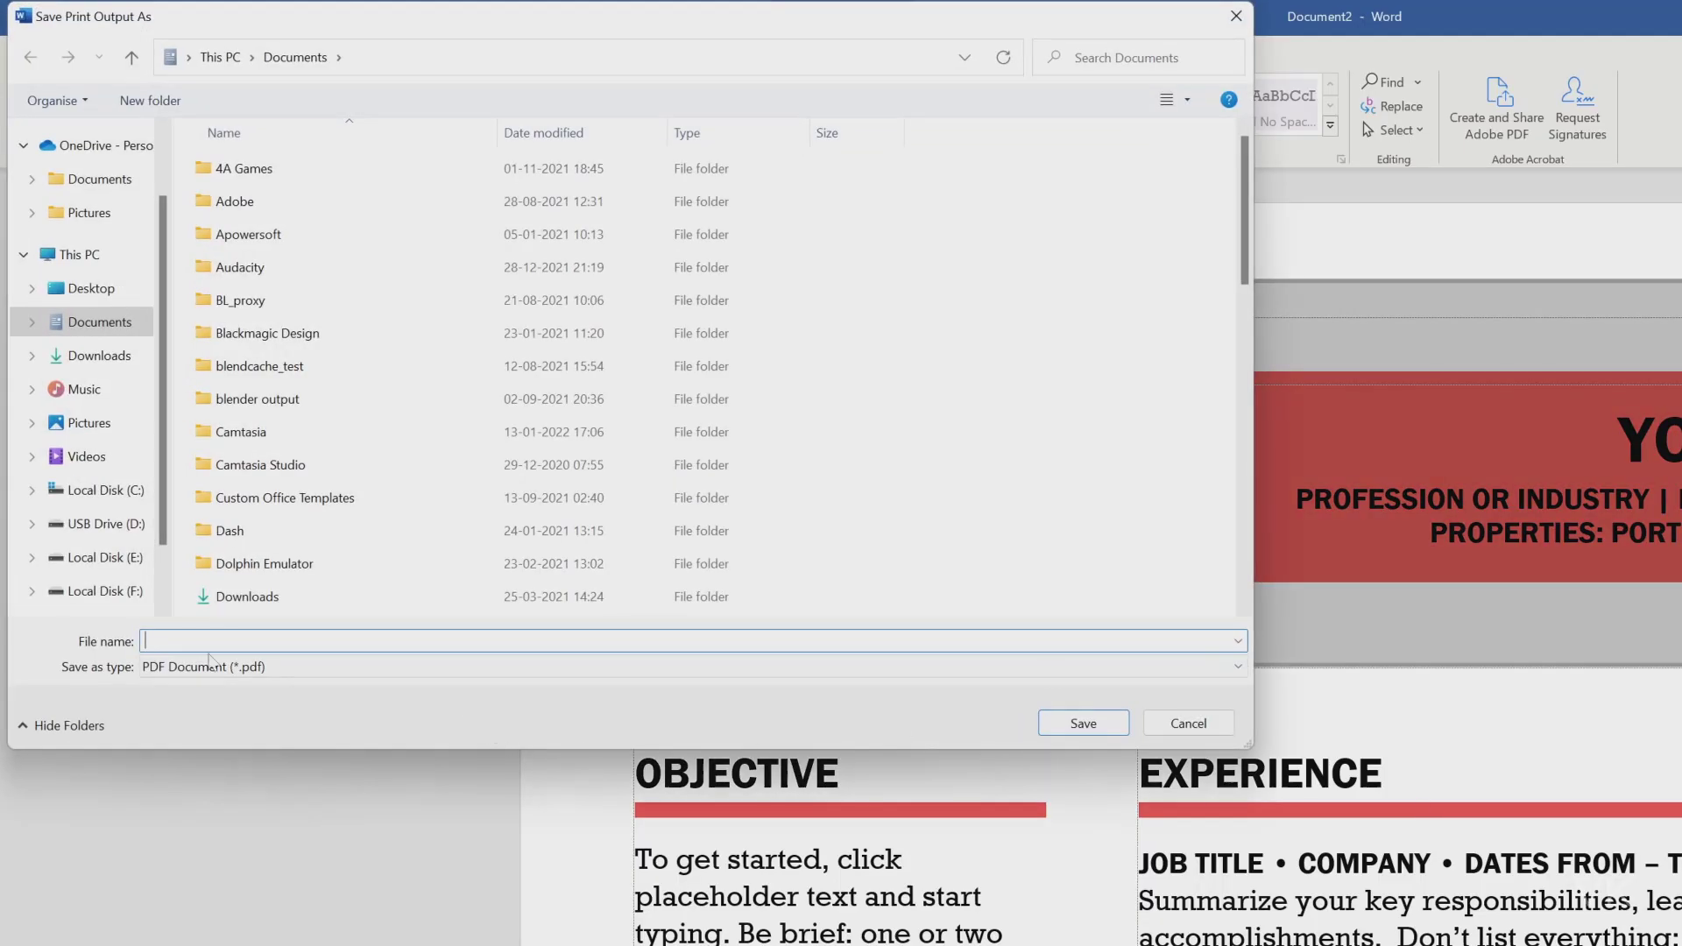
type("Jan")
left_click(1111, 732)
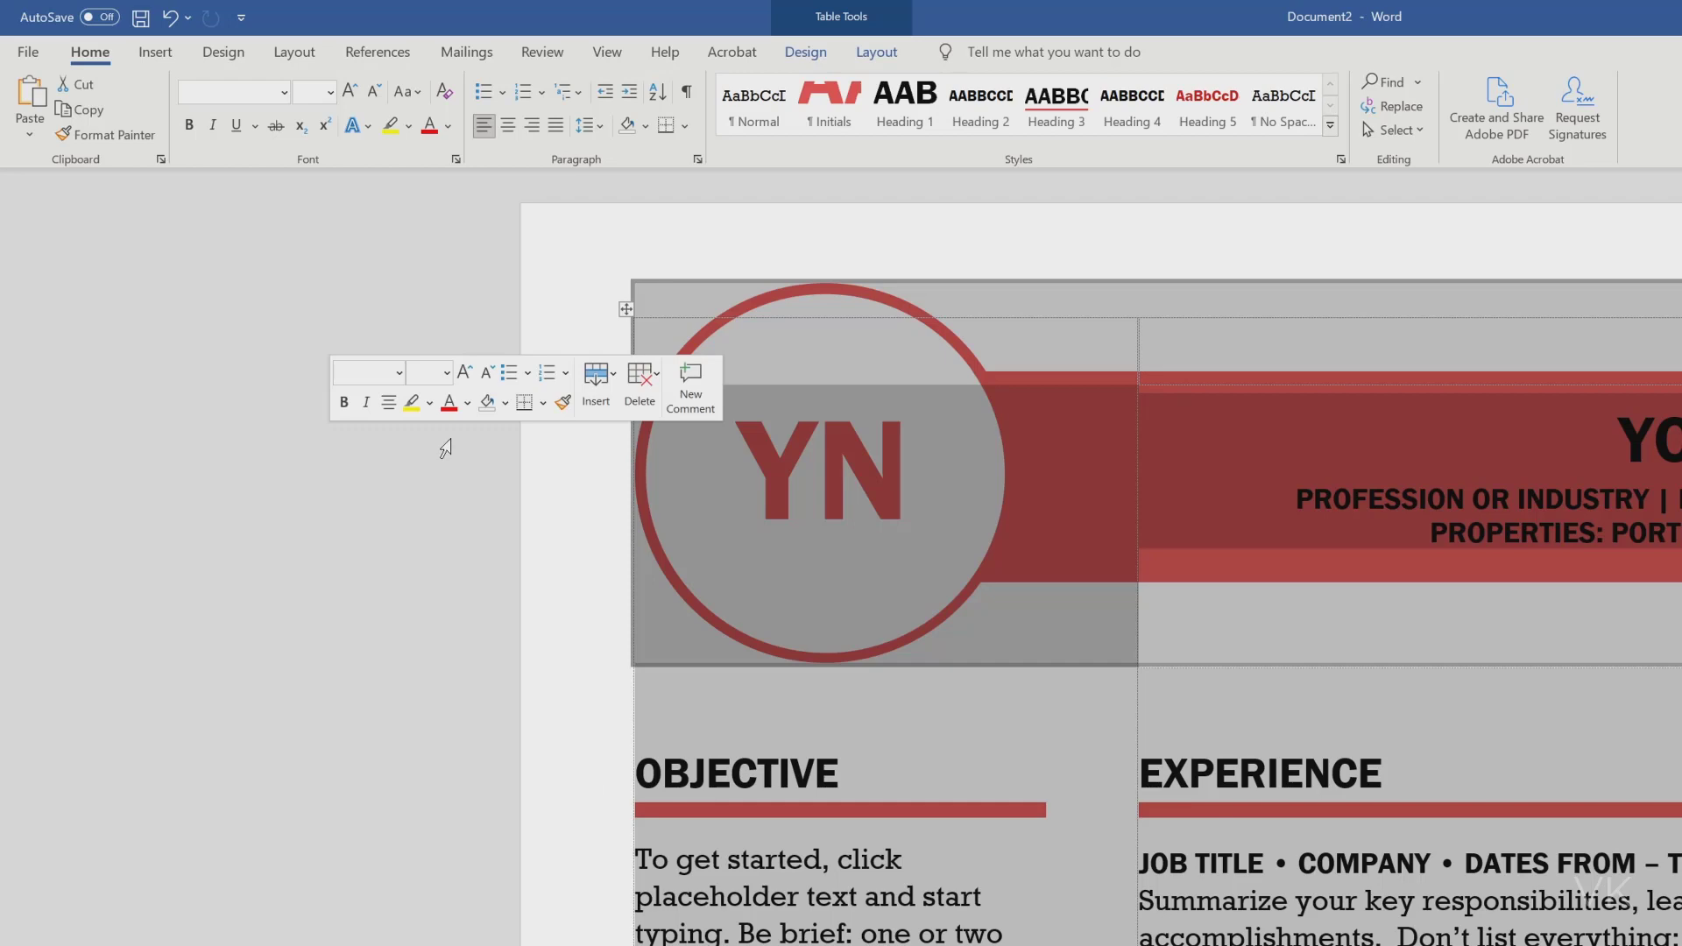
left_click_drag(545, 150, 1040, 455)
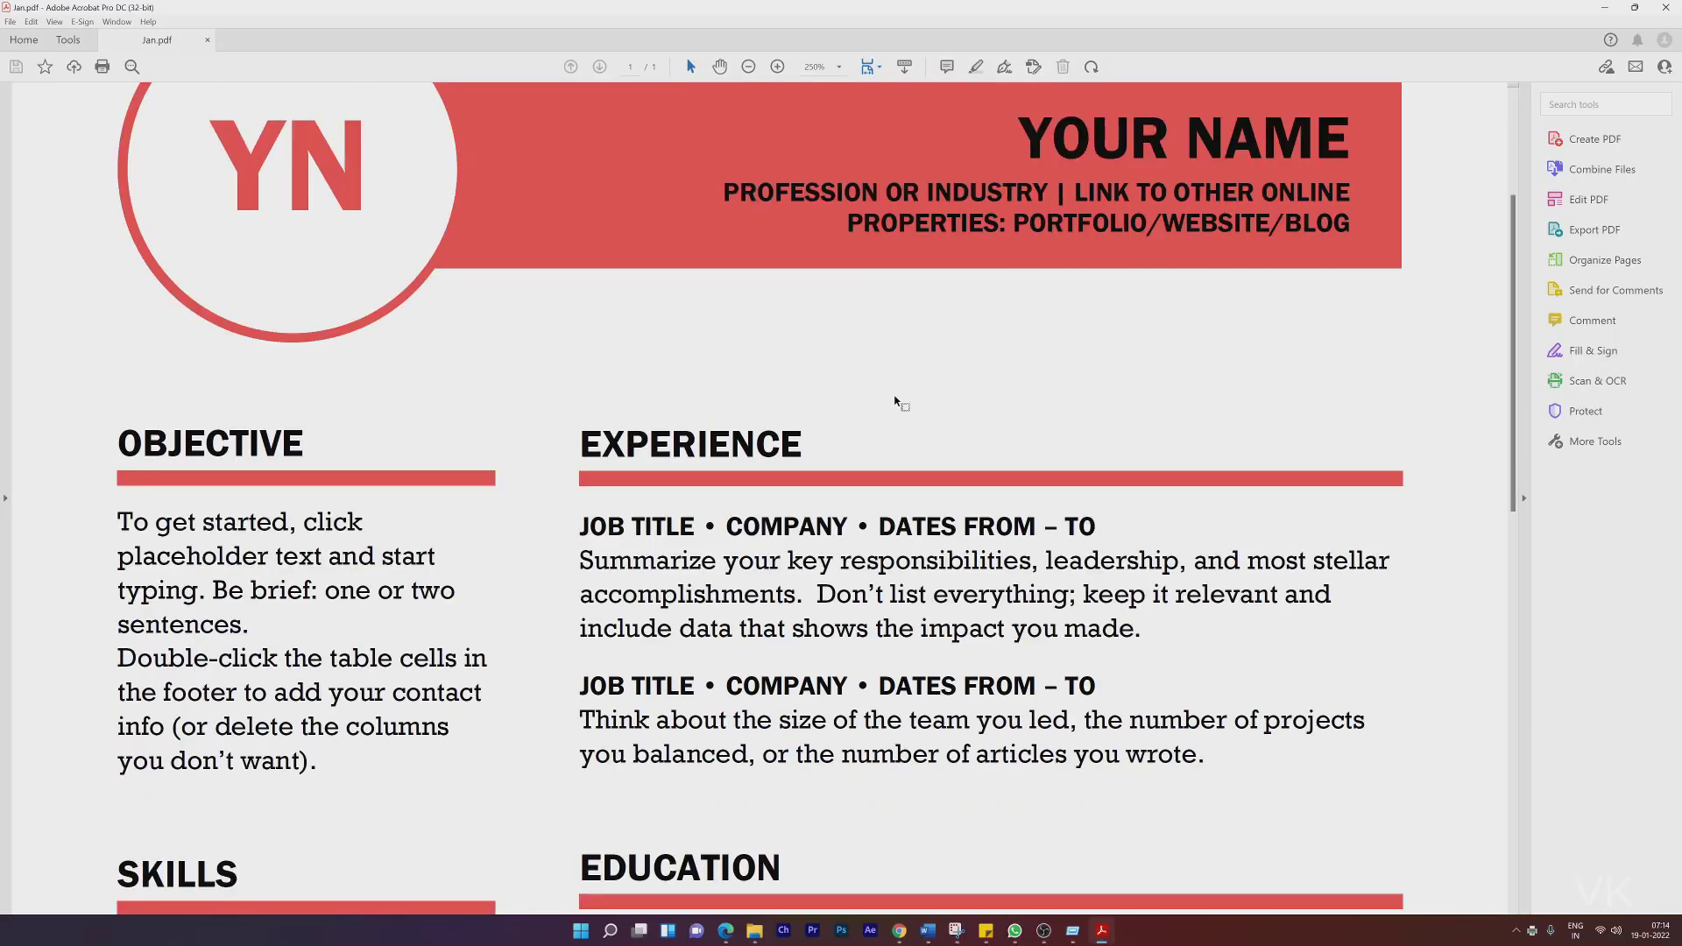
scroll(894, 401, "down", 3)
scroll(896, 394, "down", 3)
scroll(894, 396, "down", 2)
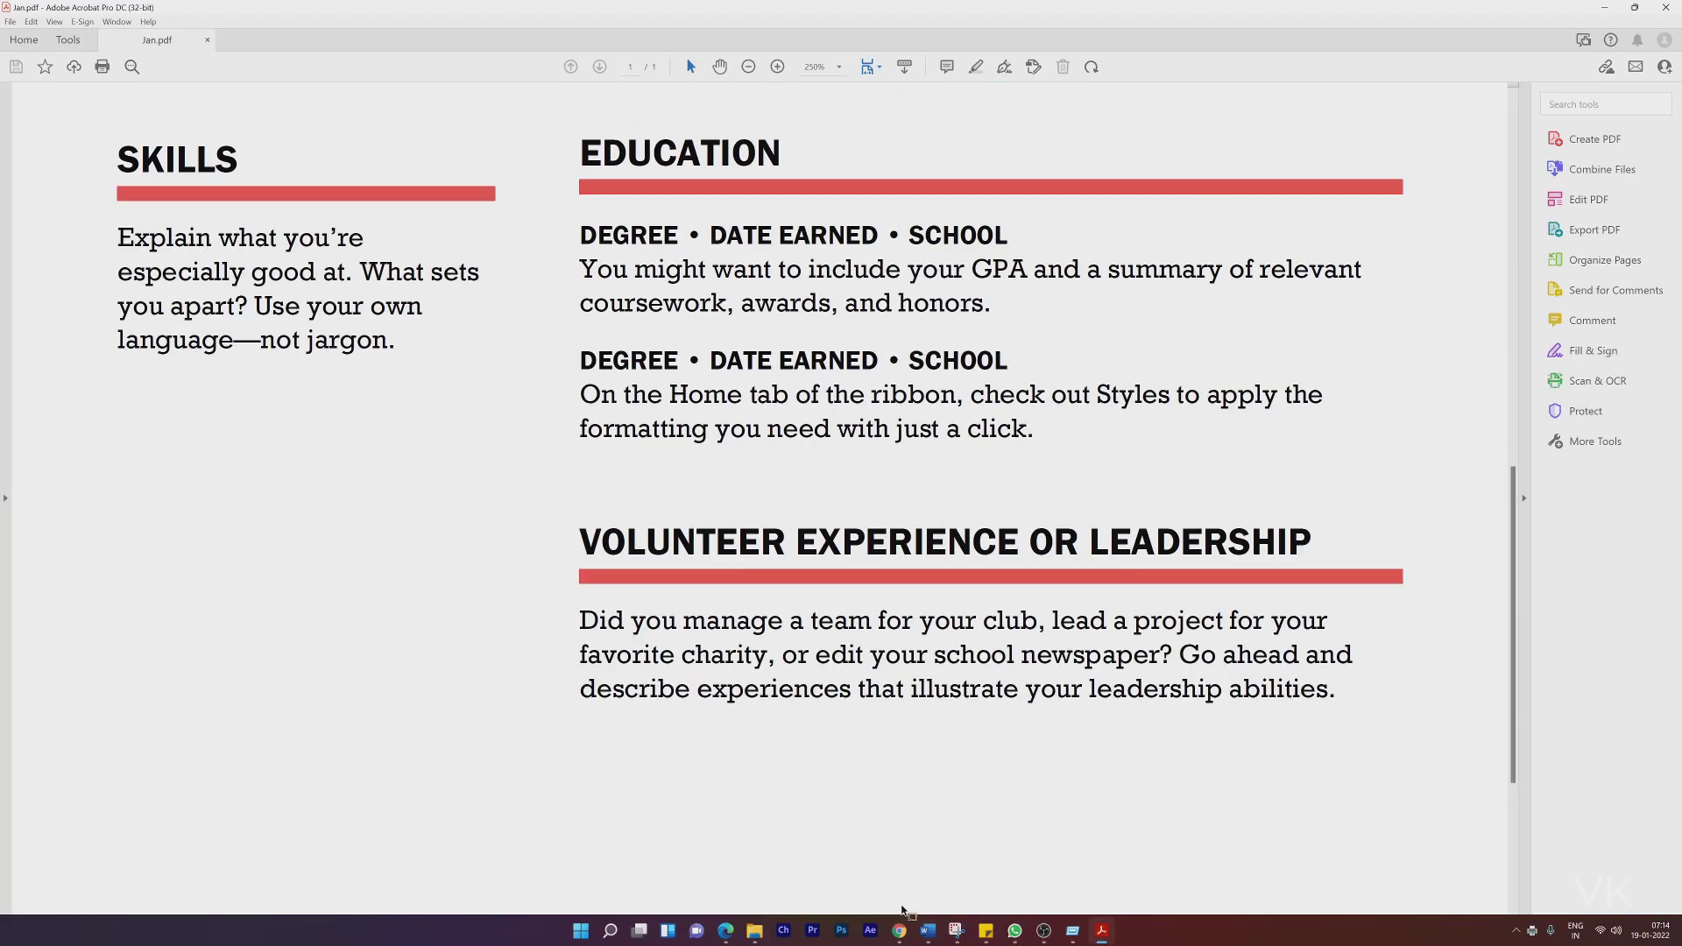
Step: Return from Acrobat to the Word document via the taskbar
left_click(930, 931)
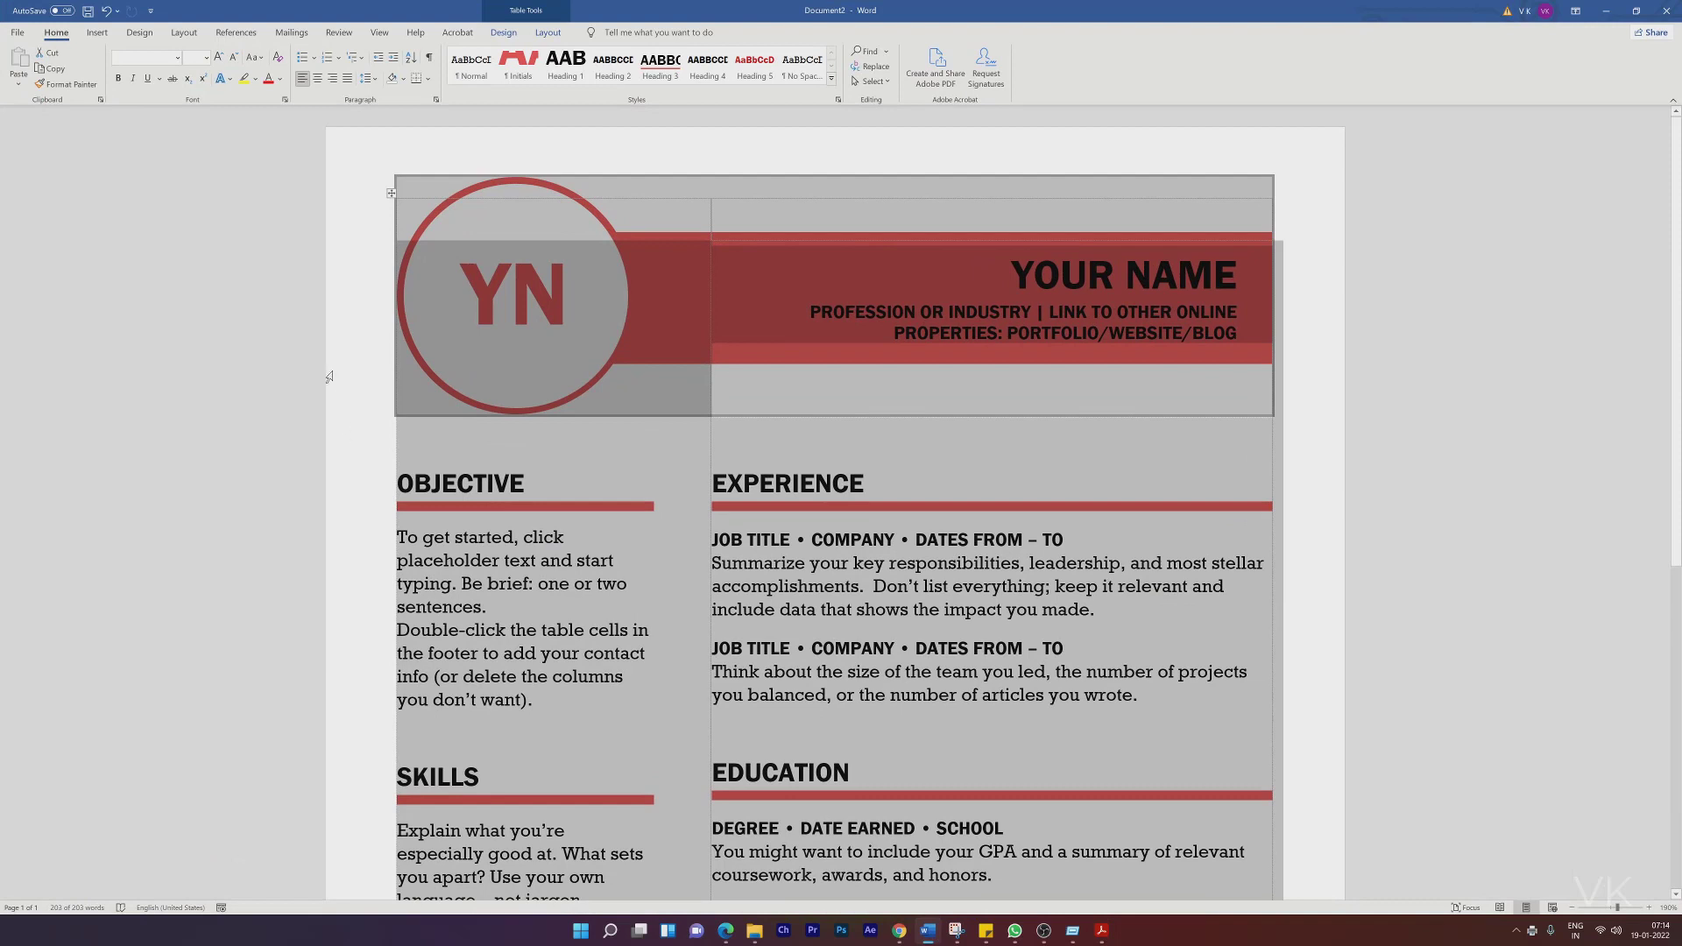